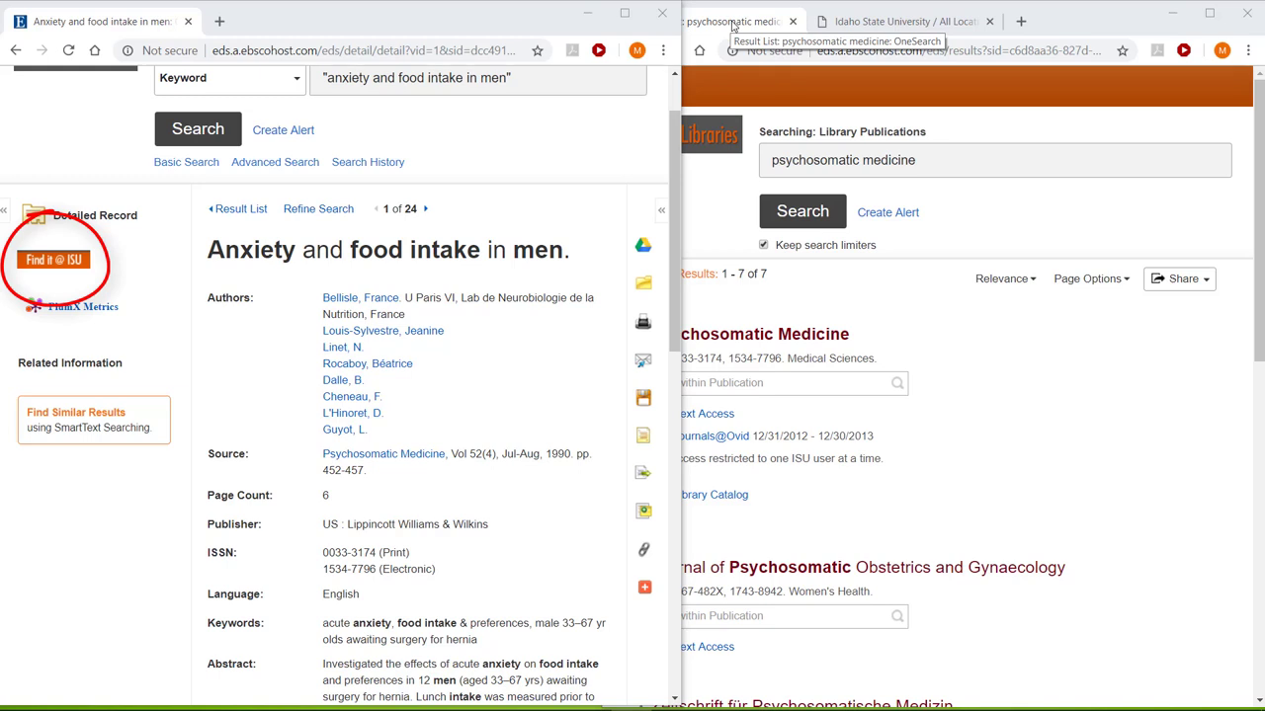
- View the catalog holdings for Psychosomatic Medicine, held 1945–2012 on the 3rd floor periodicals
left_click(733, 27)
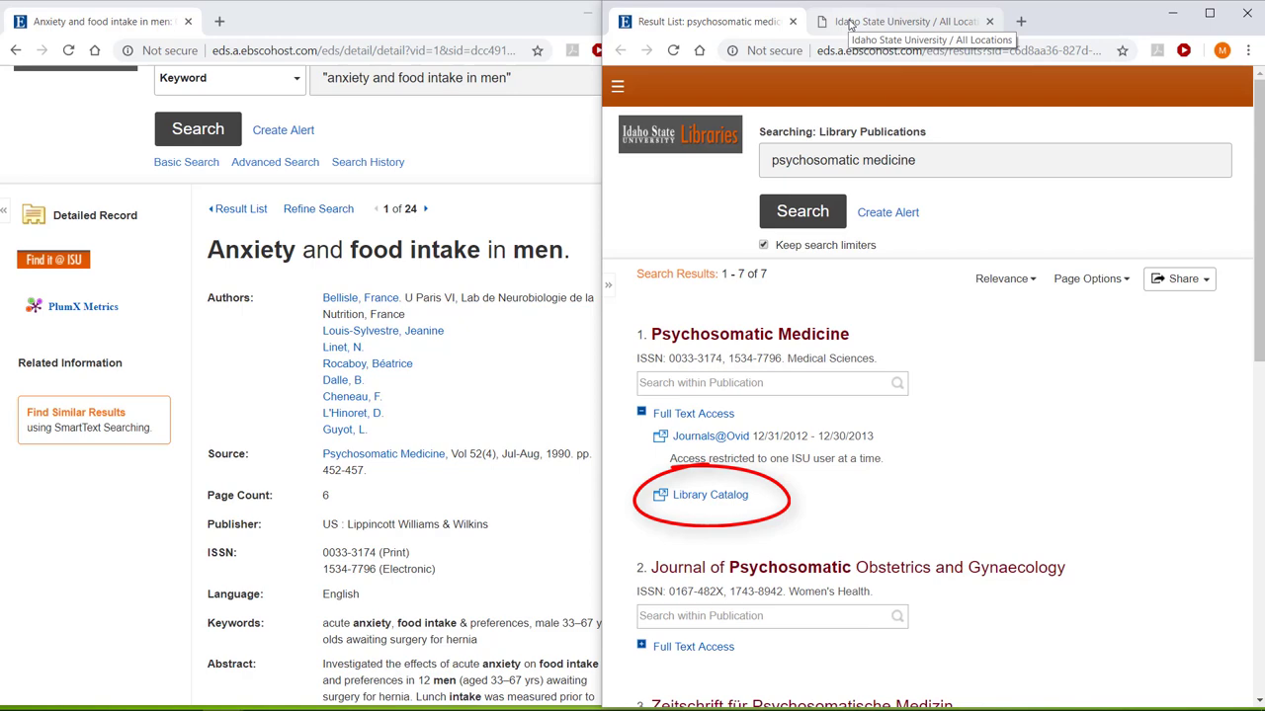
left_click(849, 23)
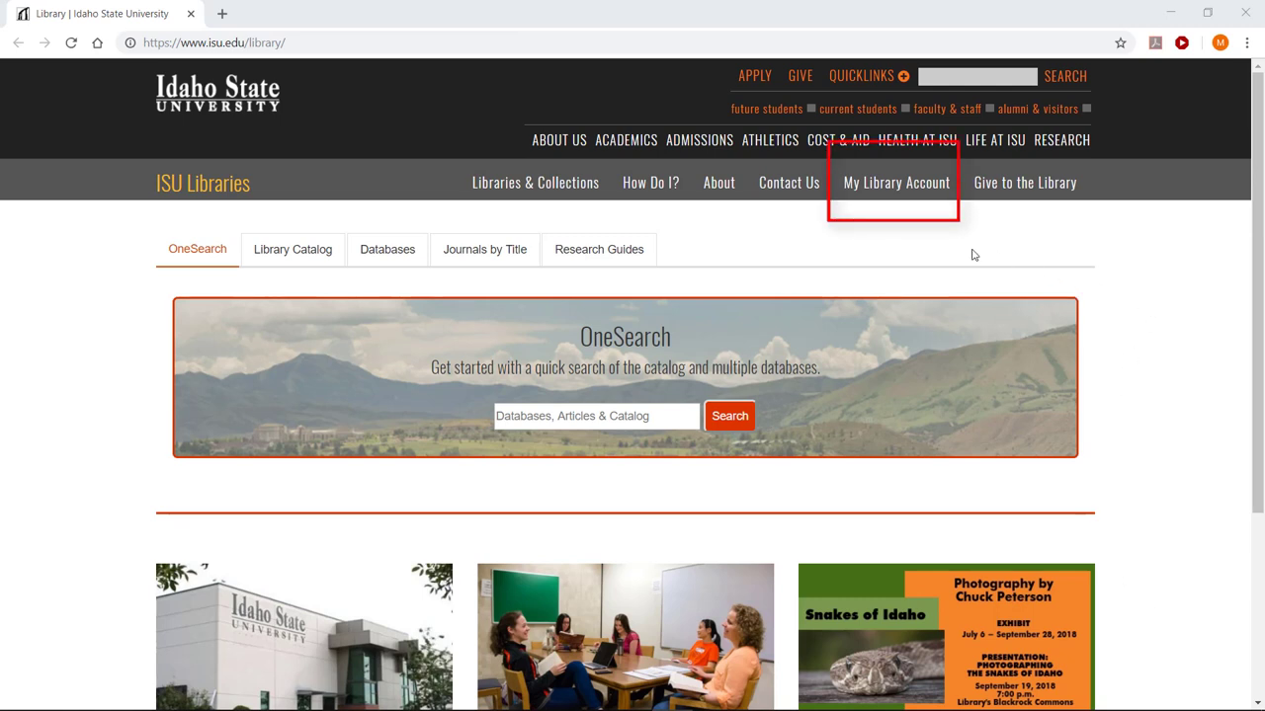
mouse_move(896, 183)
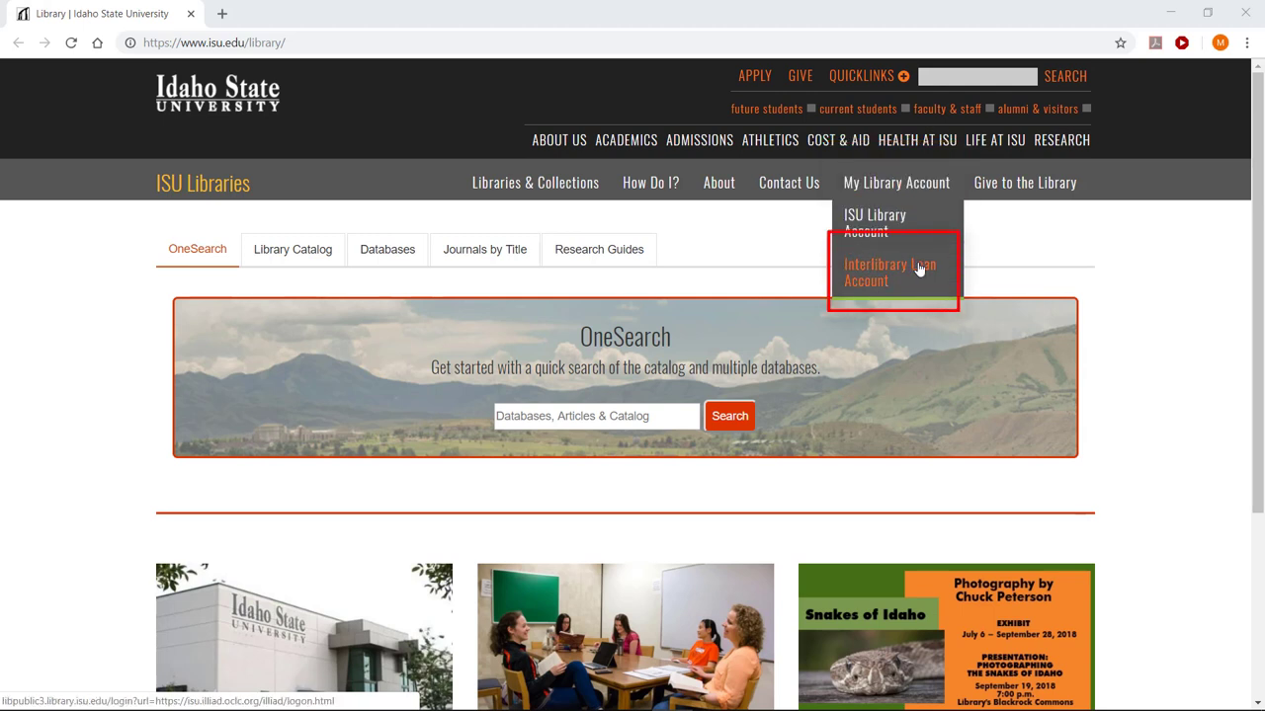
- Go to the Interlibrary Loan Account login from the ISU Libraries homepage
left_click(918, 269)
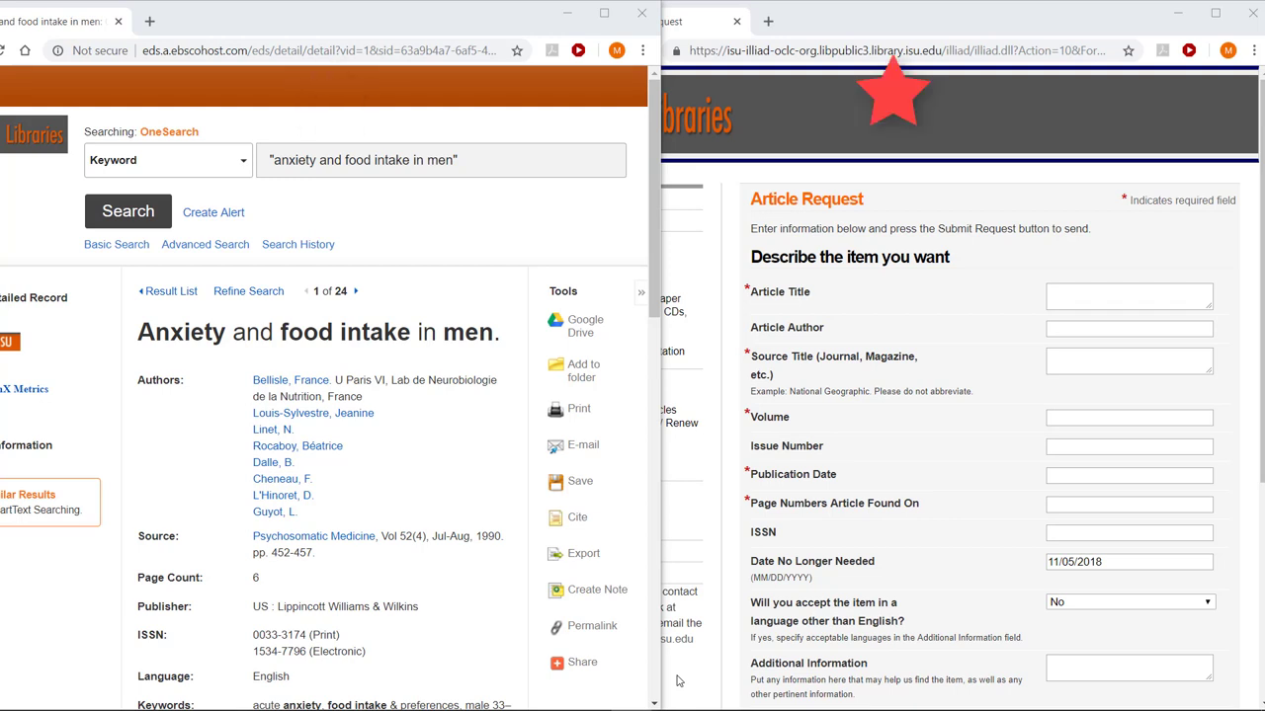
- Bring the ILLiad Article Request form forward to enter the article's citation details
left_click(676, 680)
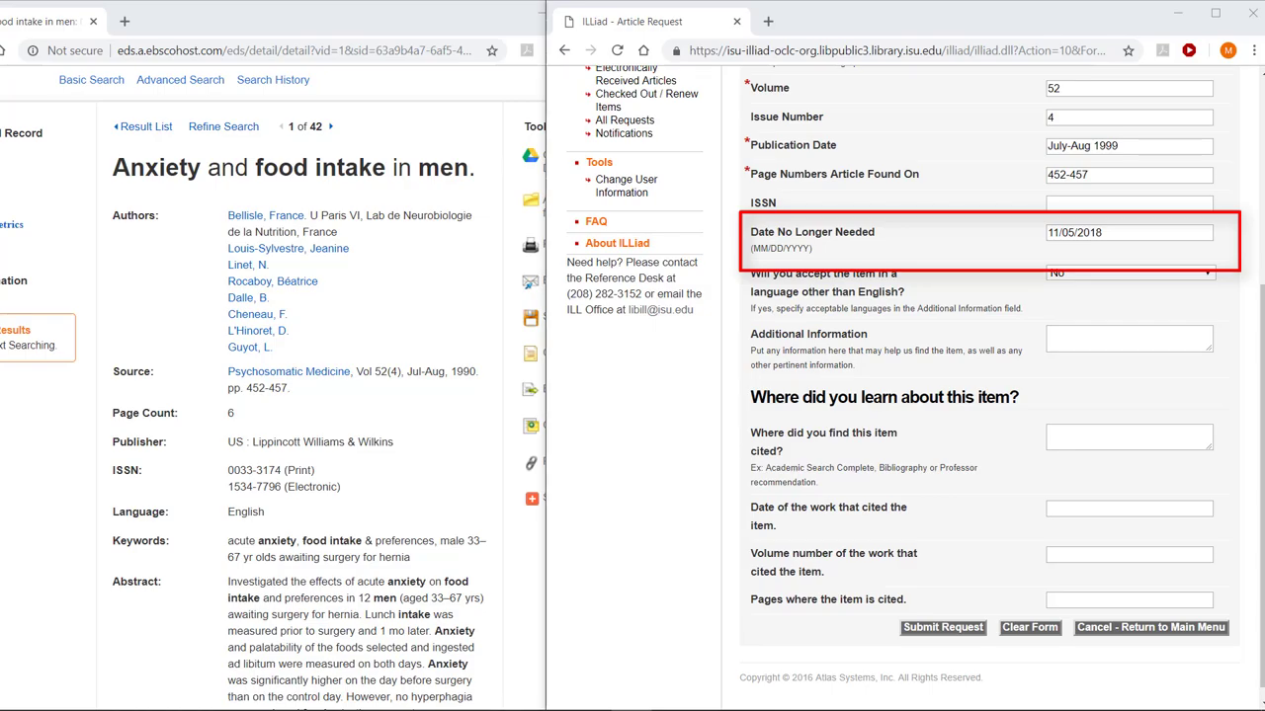
- Set the other-language acceptance question to Yes and move on to the additional information field
scroll(1213, 283, "down", 1)
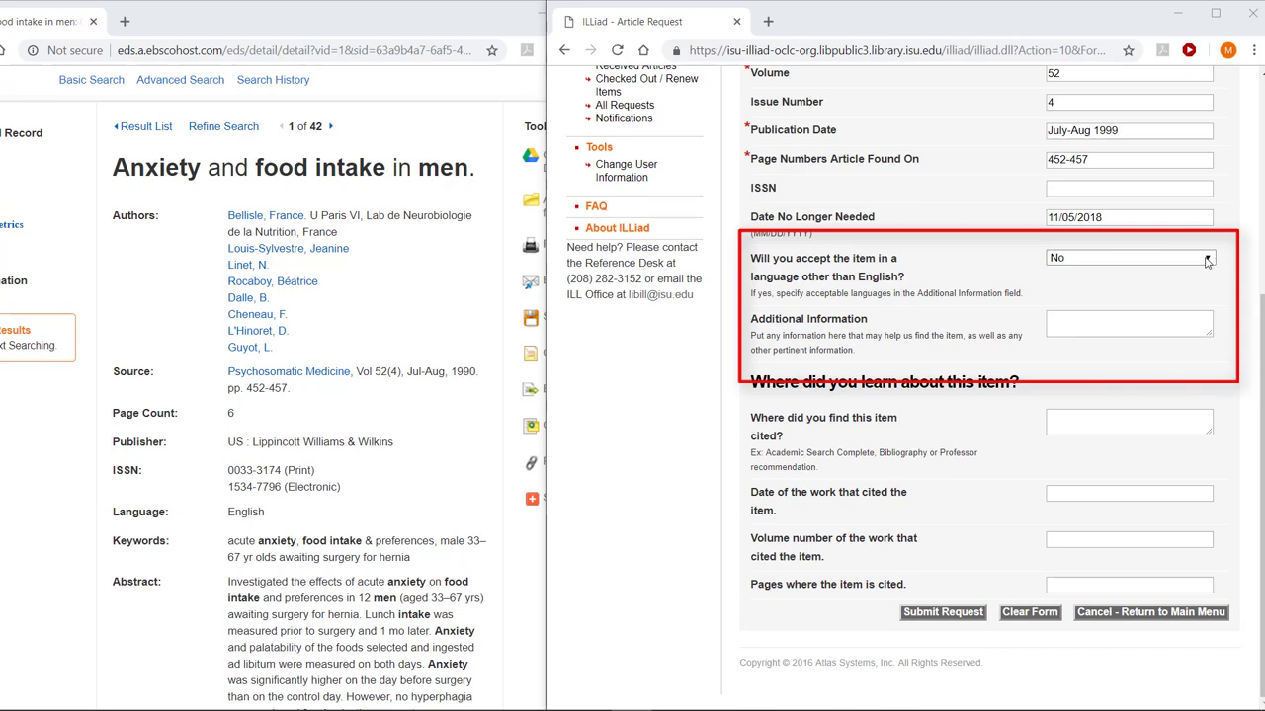
left_click(1208, 258)
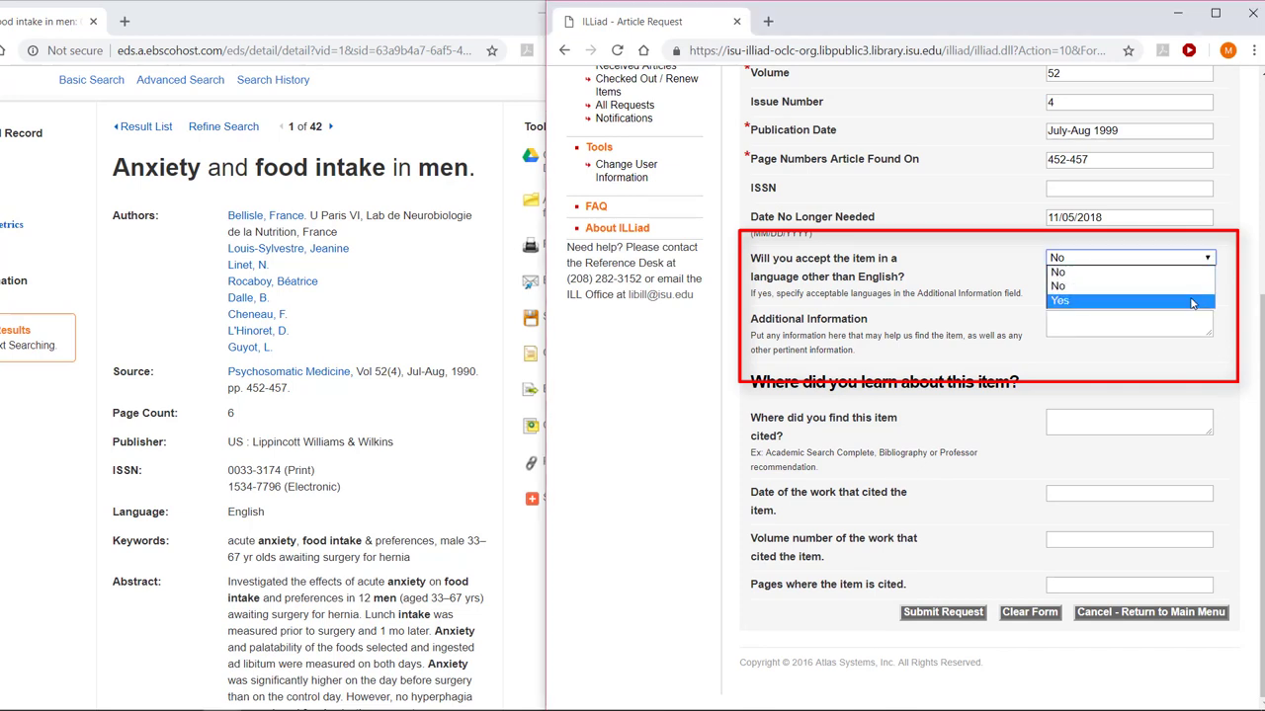
left_click(1191, 298)
left_click(1132, 319)
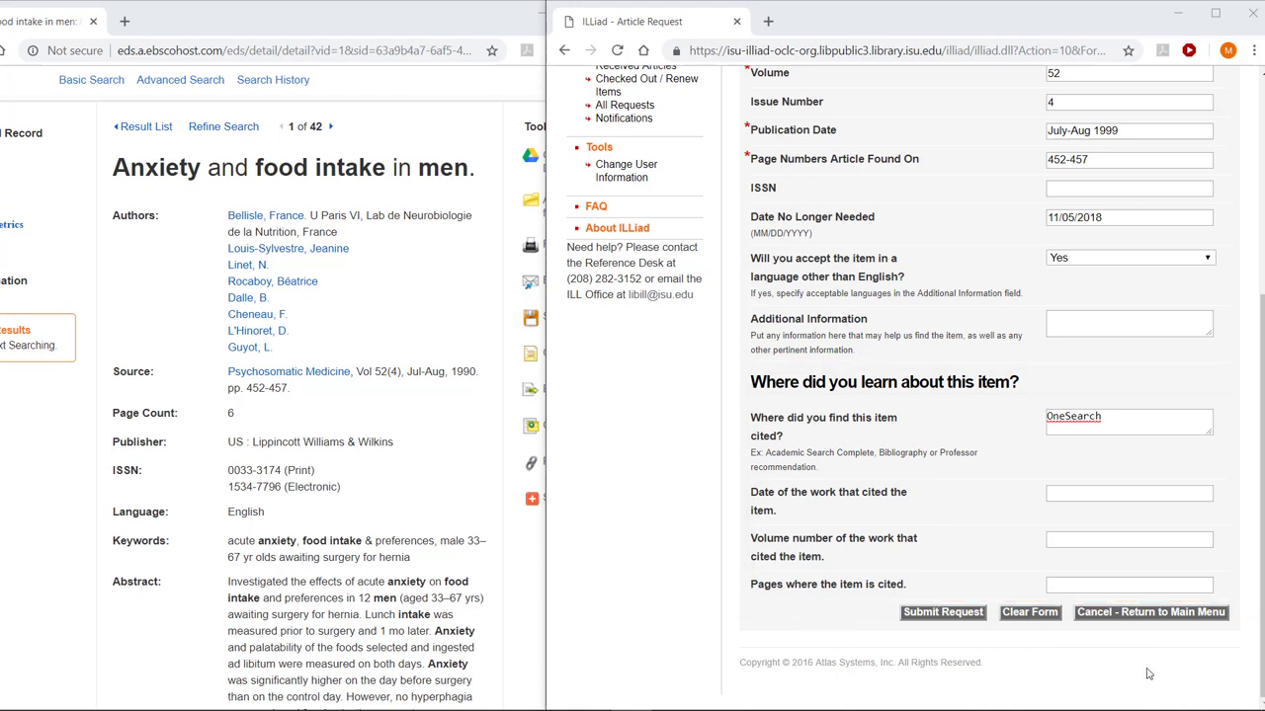
- Submit the completed ILLiad article request
left_click(932, 613)
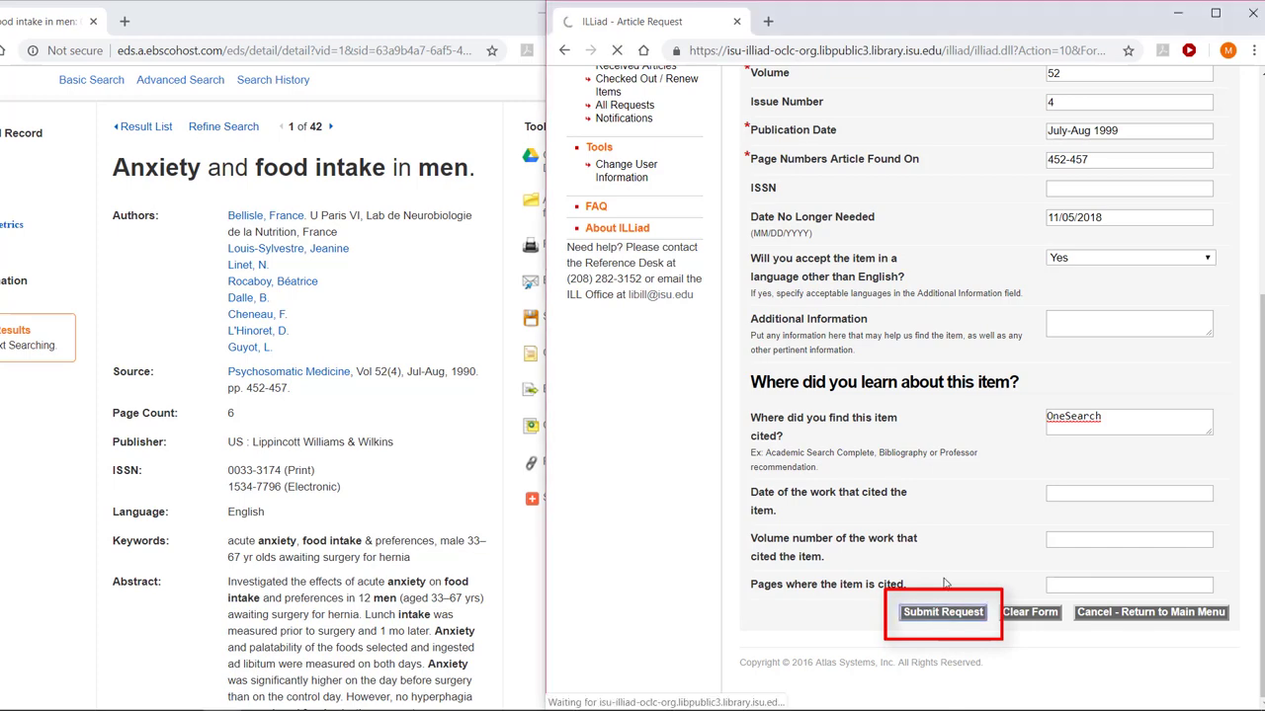